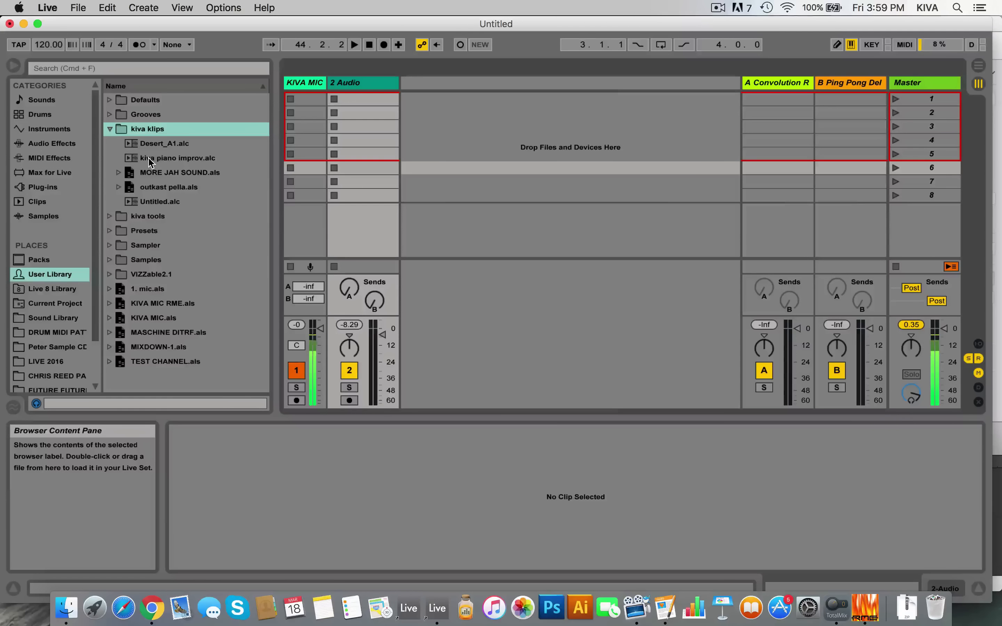
# Preview the kiva piano improv.alc clip and load it into the first slot of the 2 Audio track
pyautogui.click(148, 160)
pyautogui.click(117, 400)
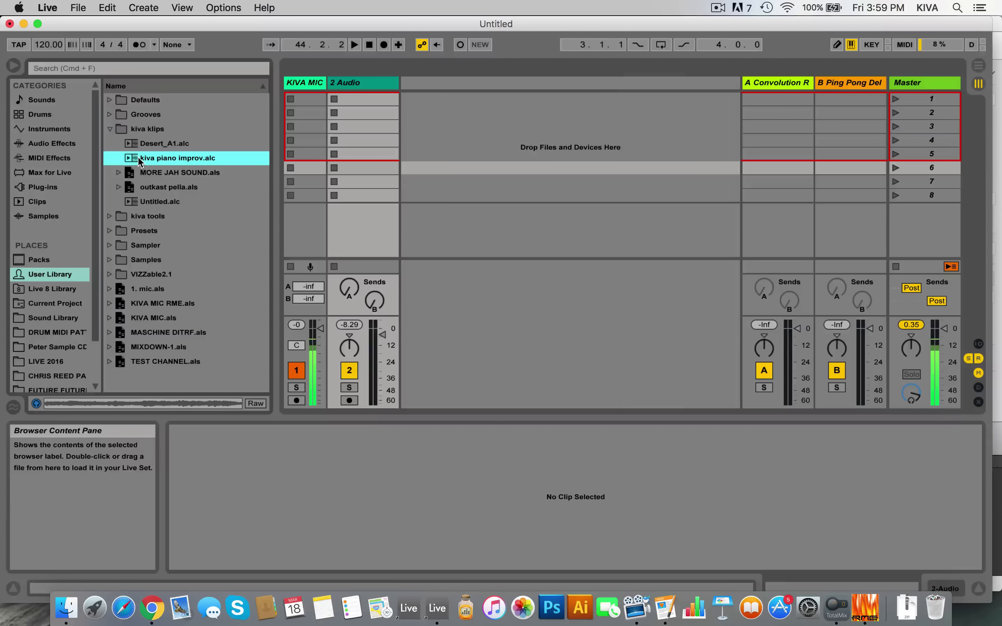
pyautogui.moveTo(138, 157); pyautogui.dragTo(350, 100)
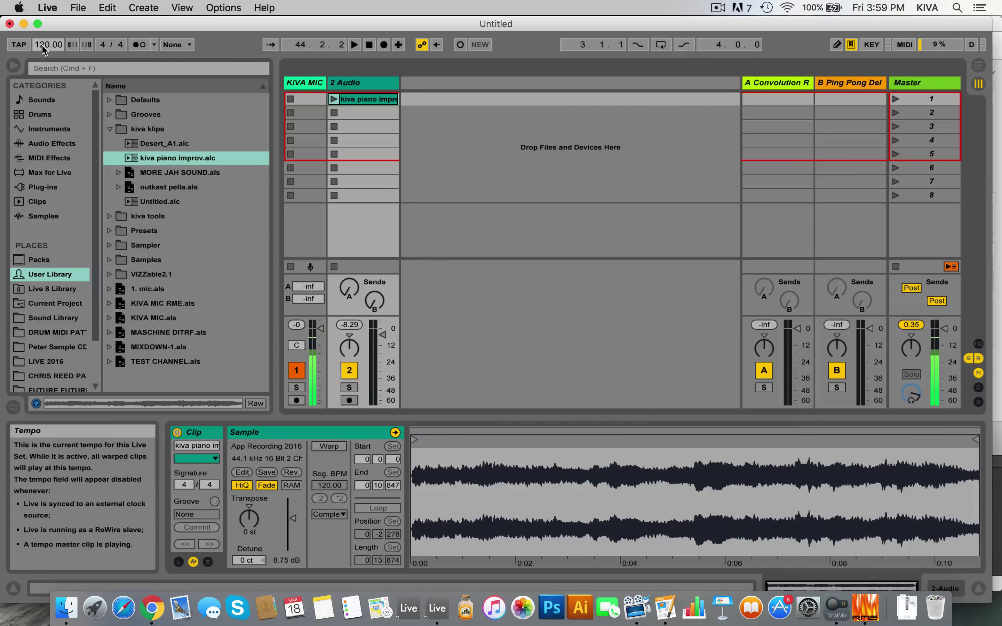
# Set the project tempo to 999 BPM and turn on Warp for the piano clip
pyautogui.write('99')
pyautogui.press('Return')
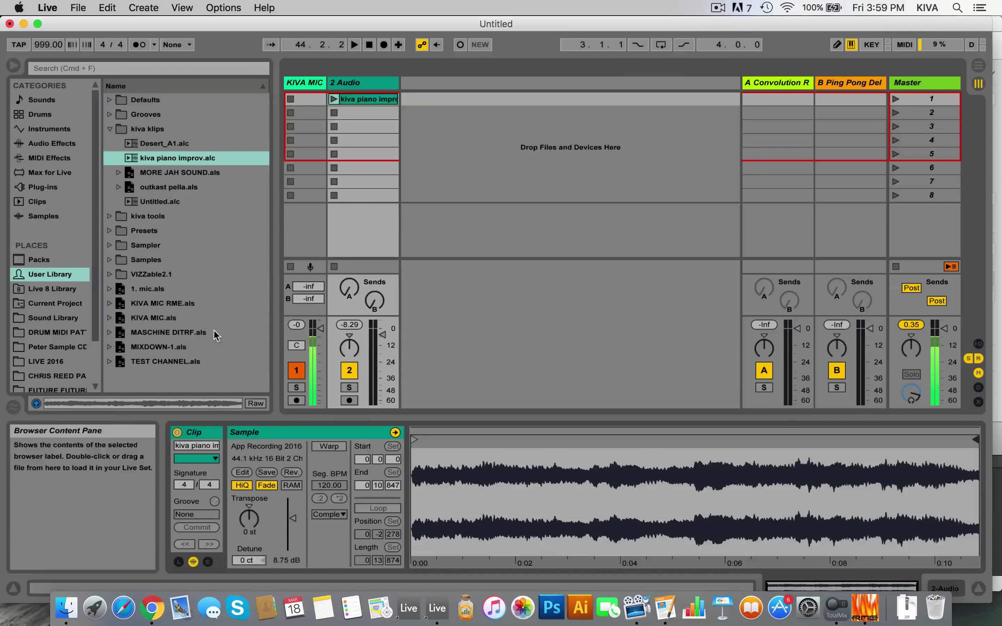
pyautogui.click(328, 446)
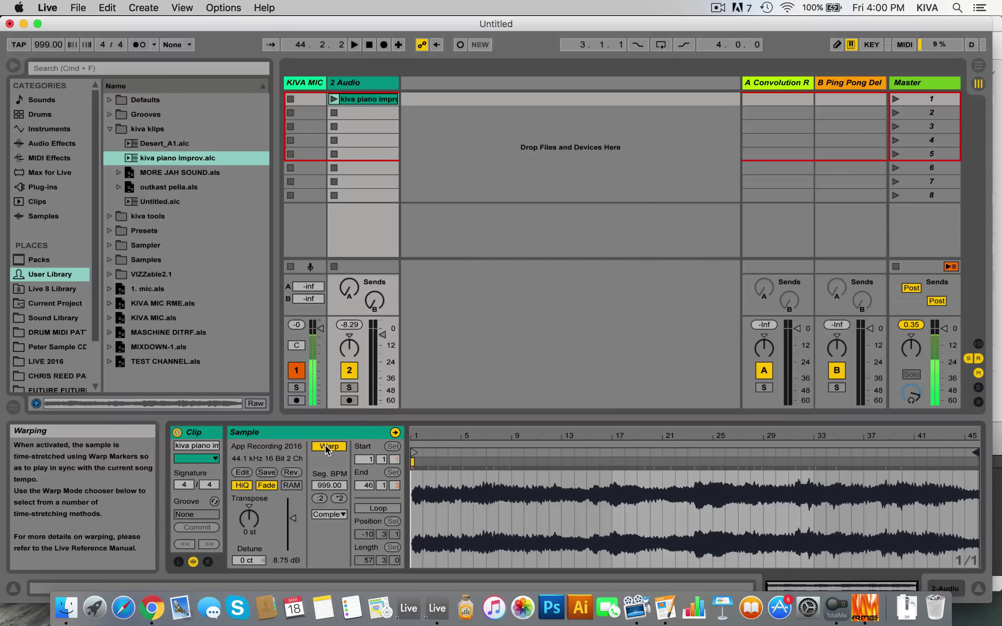
# Launch the warped piano clip to hear it, stop playback and restart it
pyautogui.click(333, 100)
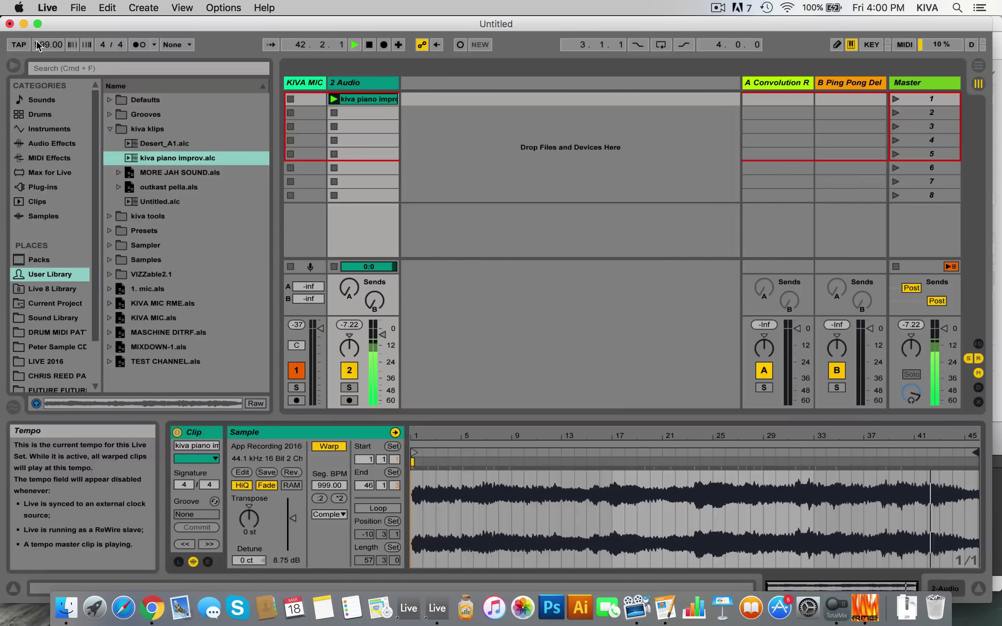
pyautogui.press('space')
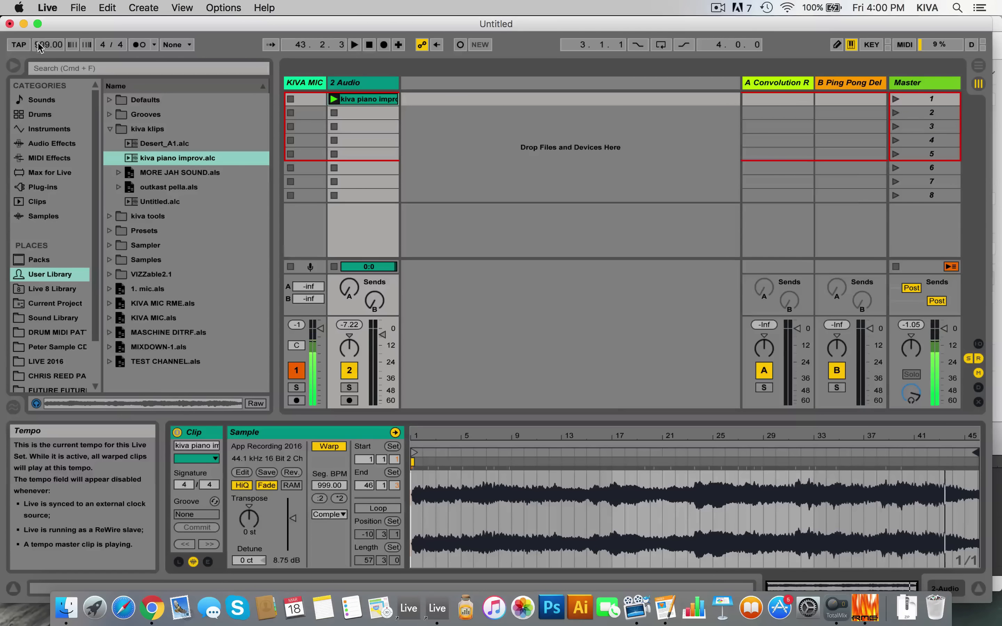
pyautogui.press('space')
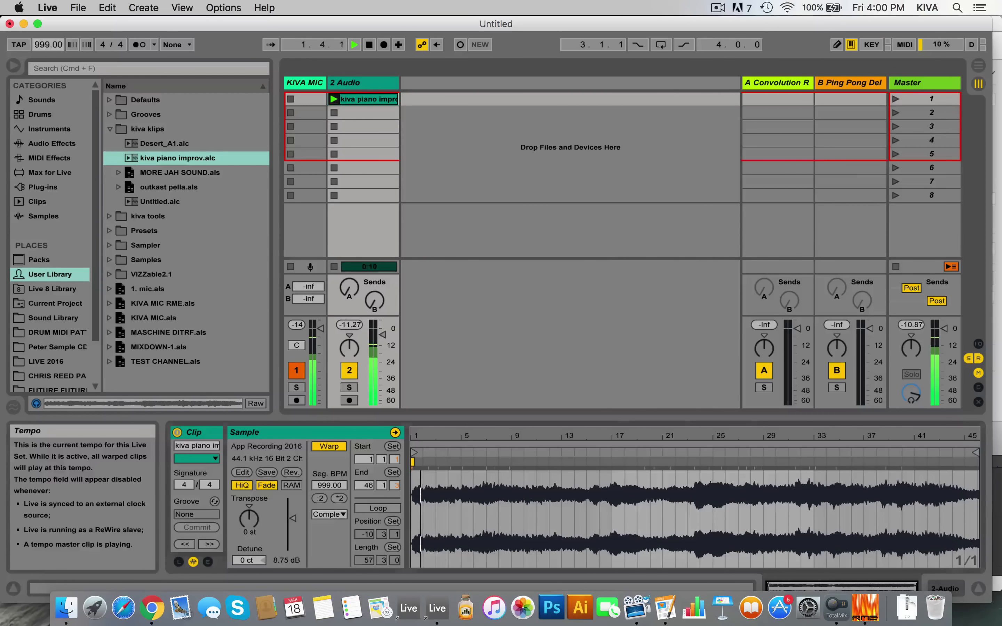
# Lower the project tempo to 90 BPM during playback and set the piano clip's warp mode to Complex Pro
pyautogui.moveTo(38, 43); pyautogui.dragTo(38, 546)
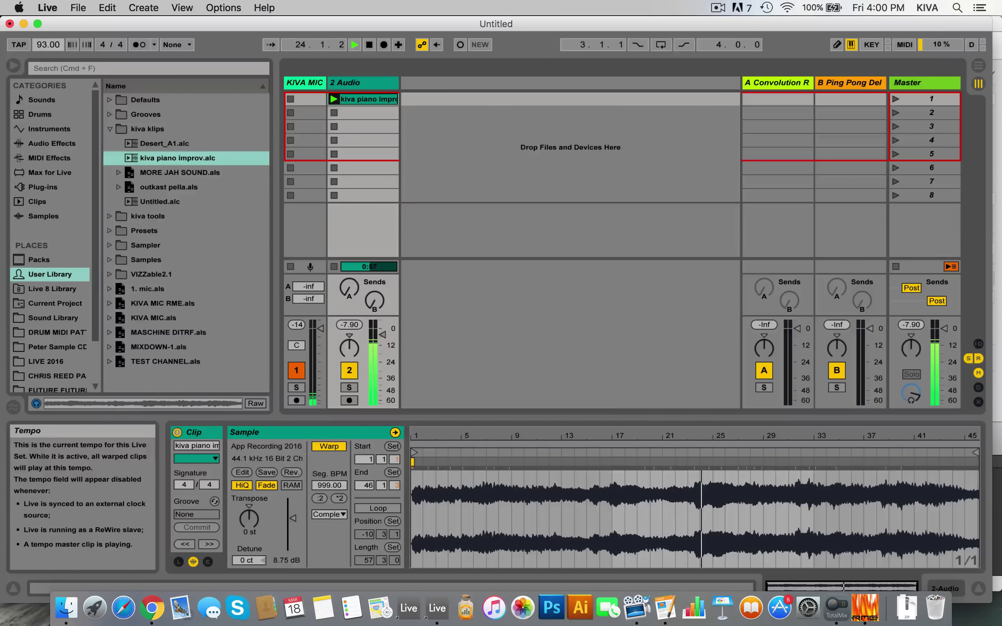
pyautogui.press('Down')
pyautogui.press('Down')
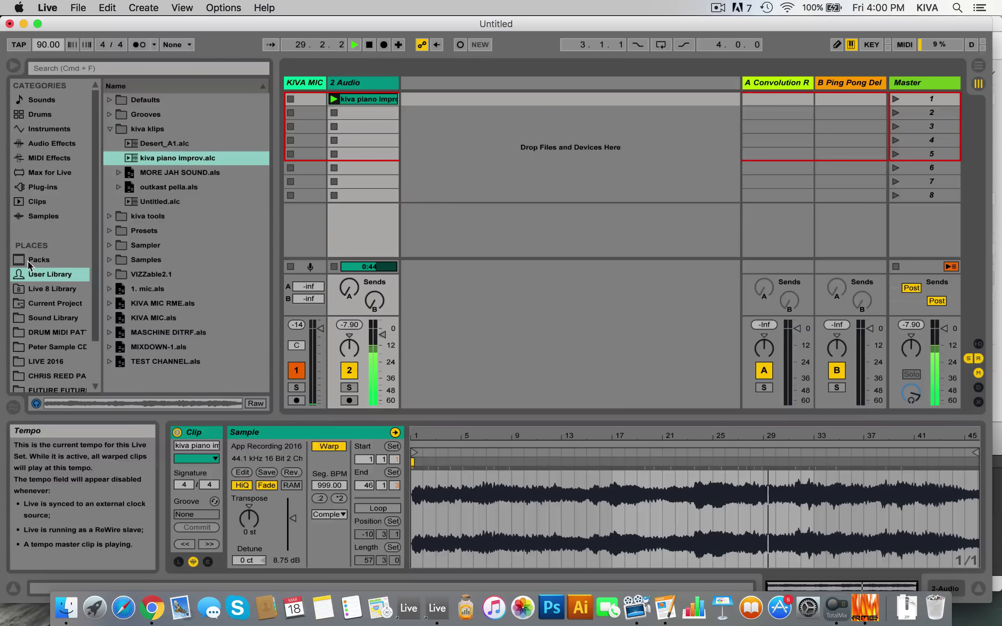
pyautogui.click(327, 515)
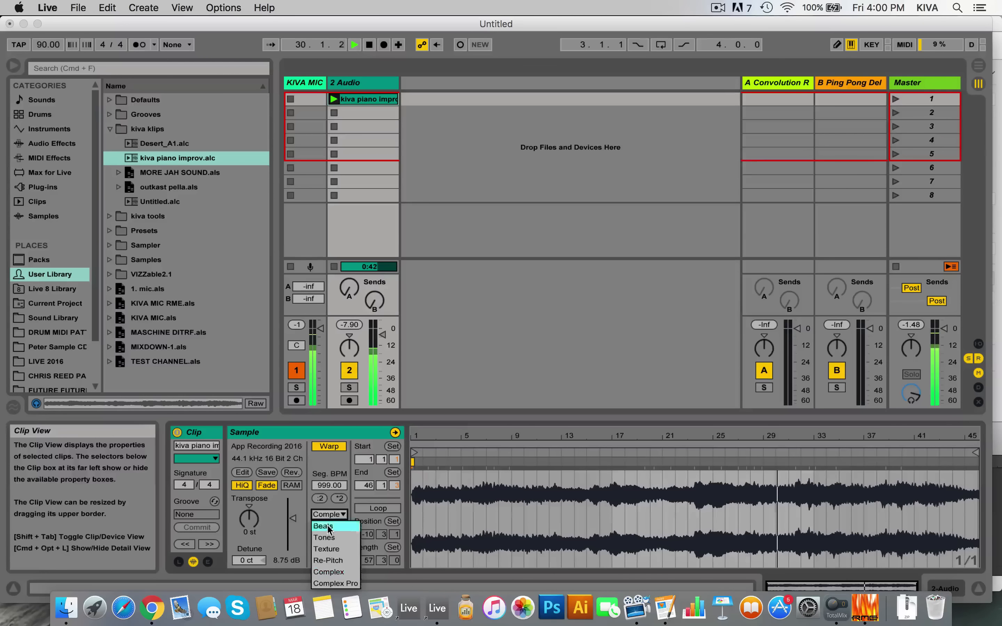
pyautogui.click(342, 583)
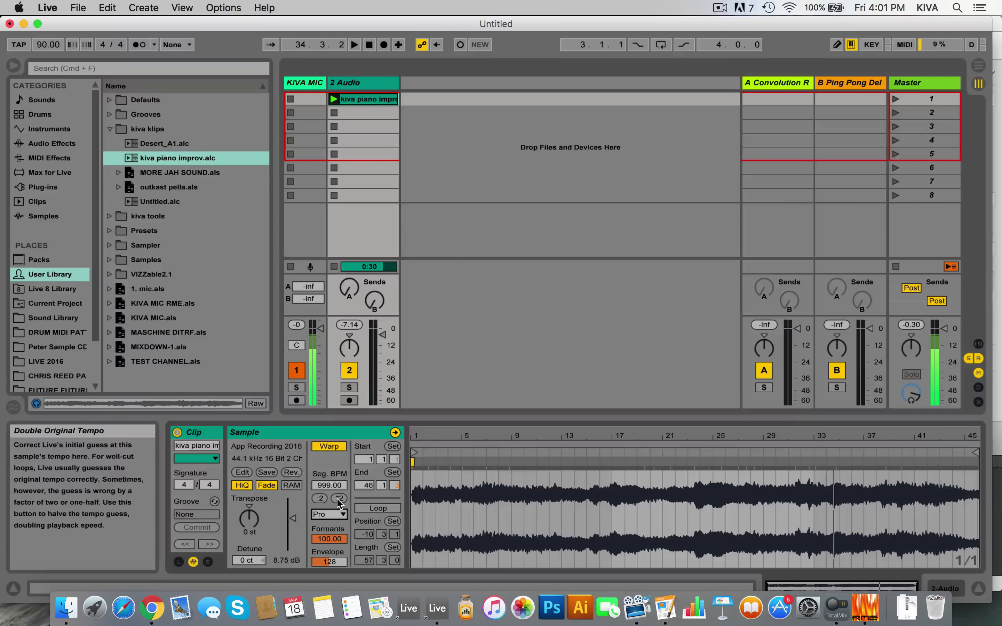
# Freeze the 2 Audio track and flatten it to render the stretched piano as new audio
pyautogui.click(362, 82)
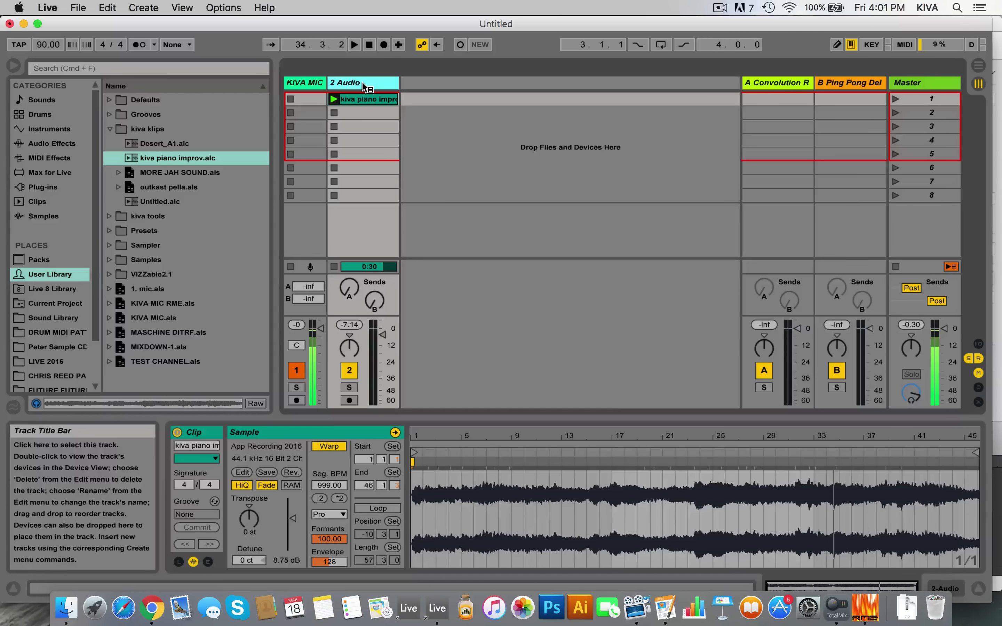
pyautogui.rightClick(363, 85)
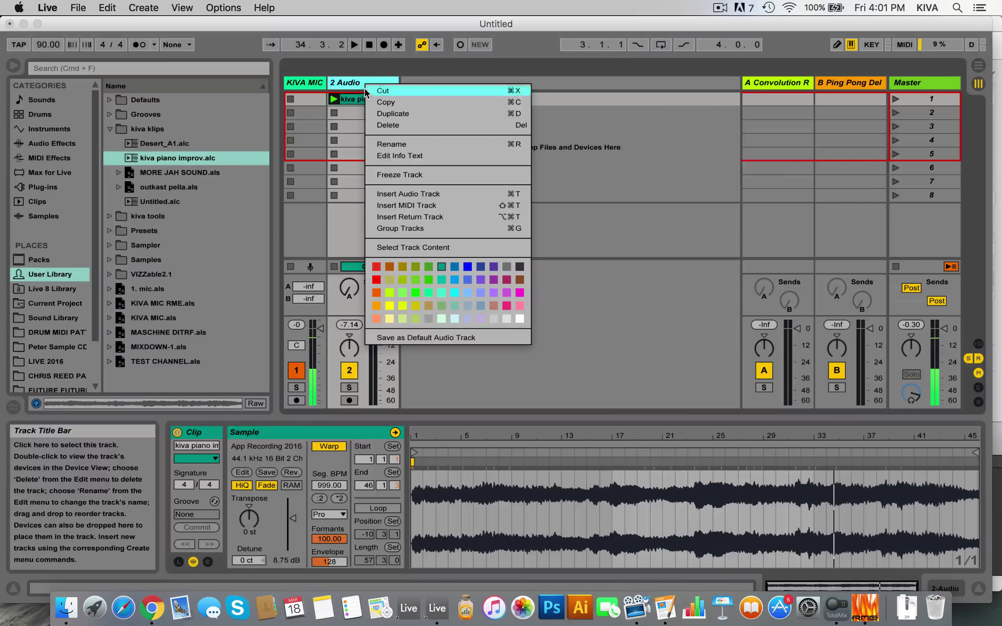
pyautogui.click(394, 174)
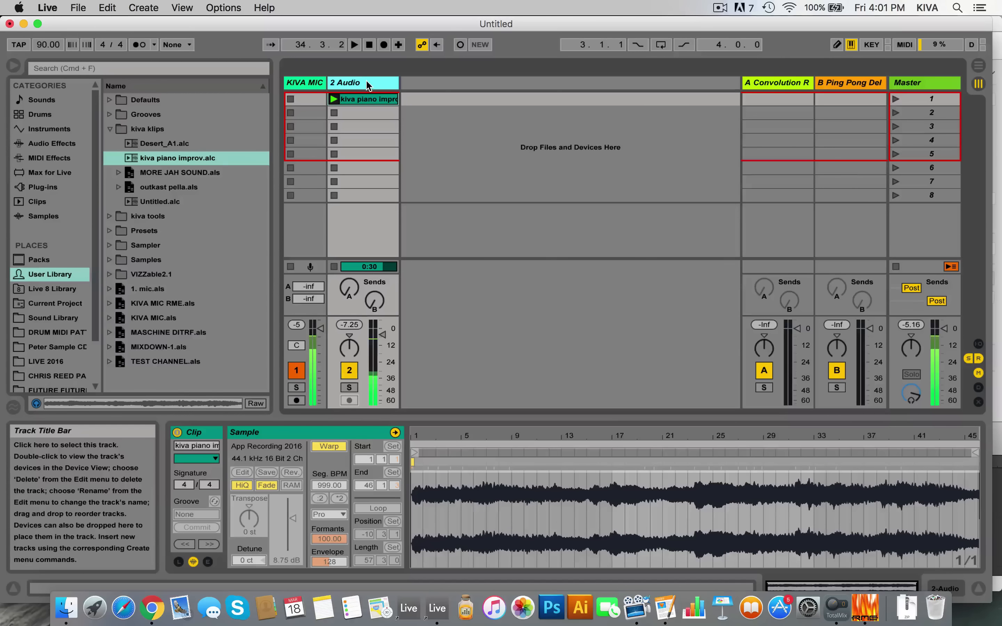
pyautogui.rightClick(368, 84)
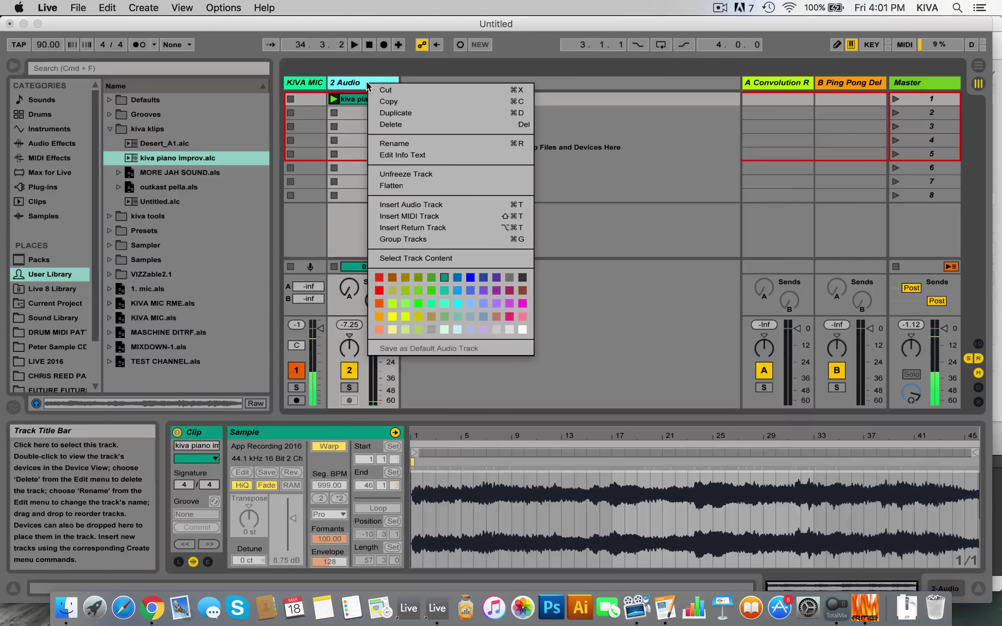
pyautogui.click(387, 185)
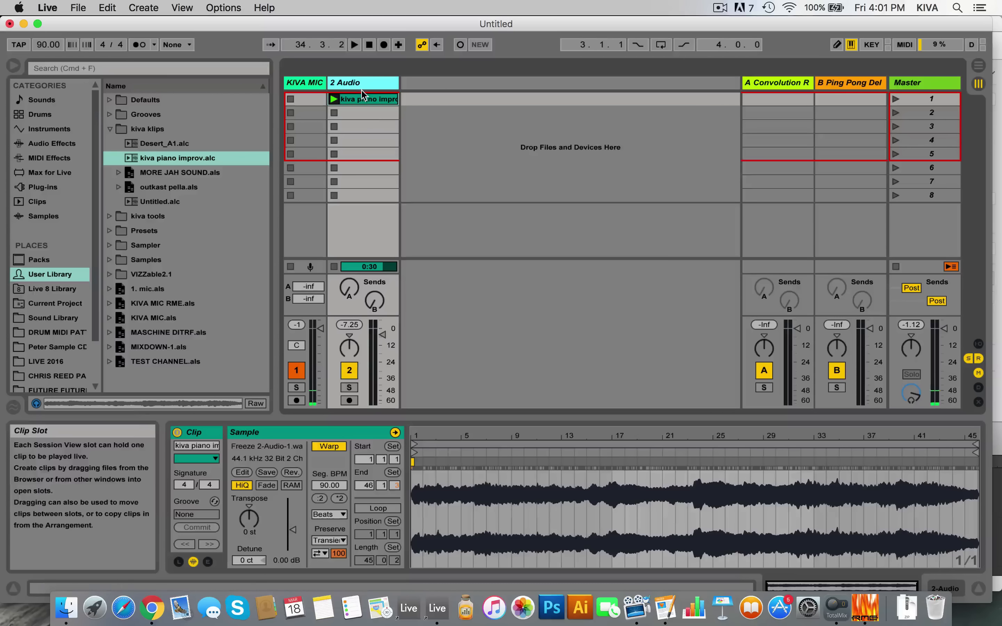
# Play the flattened piano clip and double its original tempo three times to a segment BPM of 720
pyautogui.click(362, 104)
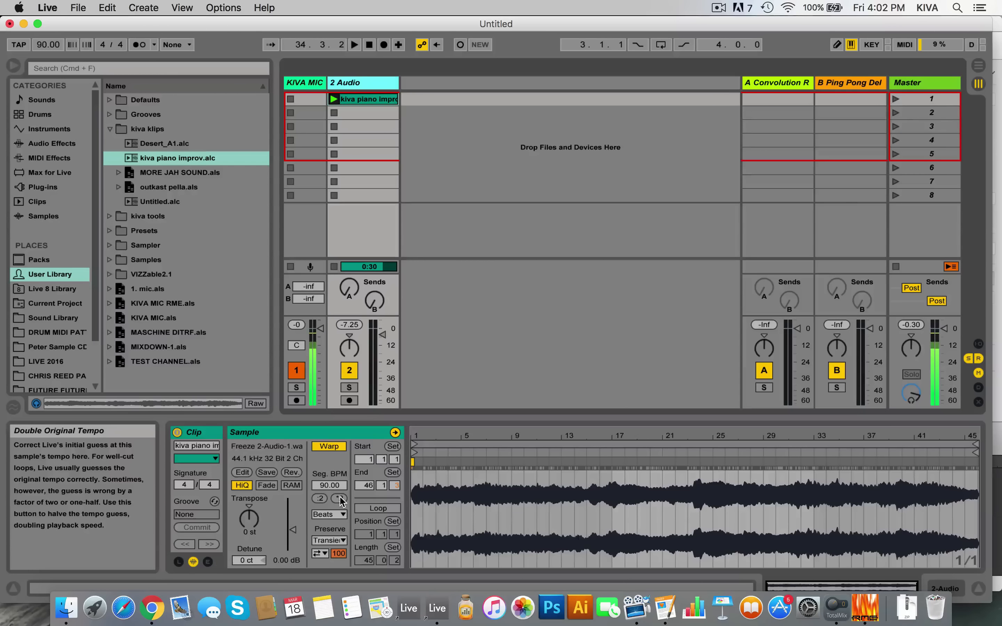
pyautogui.press('space')
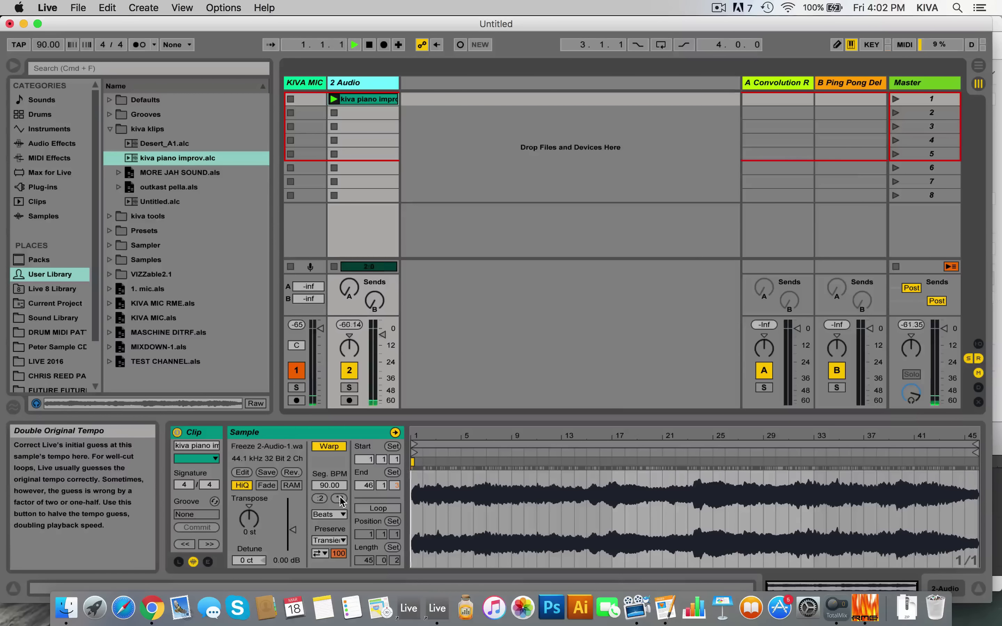
pyautogui.click(339, 498)
pyautogui.click(339, 499)
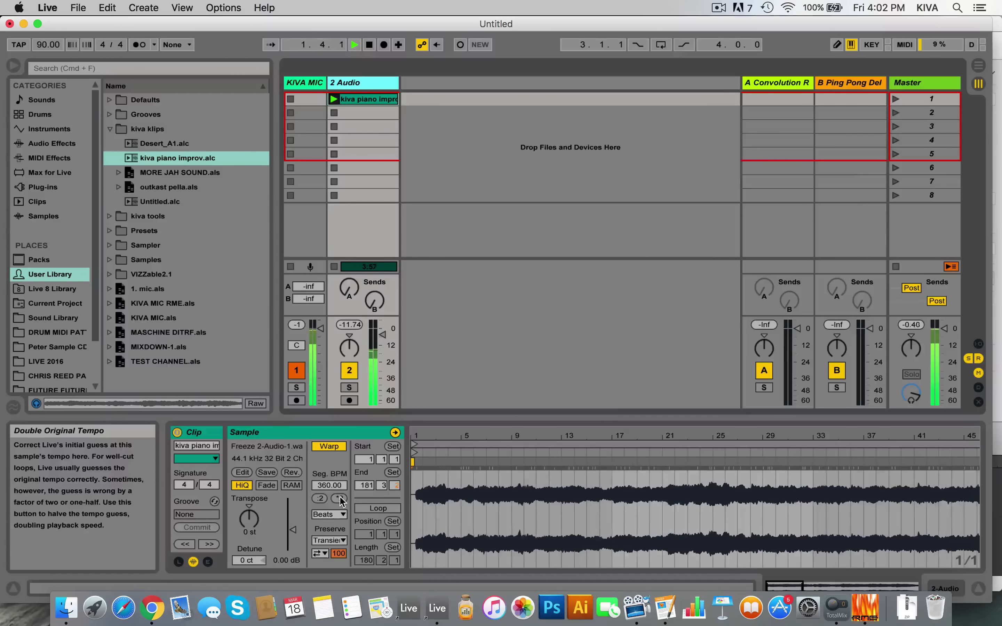
pyautogui.click(340, 498)
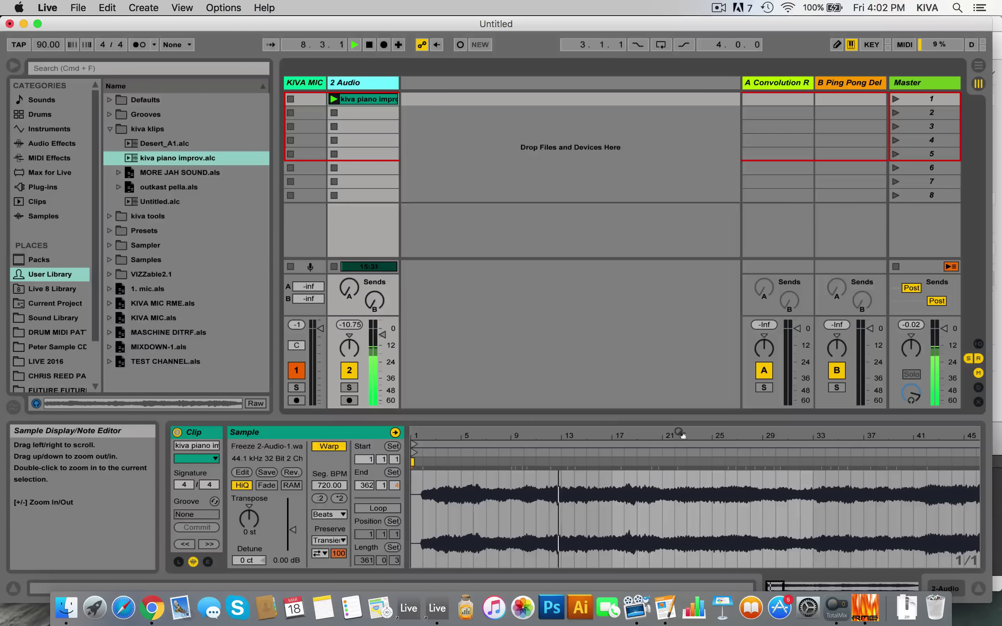
# Show the whole piano waveform and audition the slowed clip from several points in its second half
pyautogui.moveTo(679, 433); pyautogui.dragTo(679, 389)
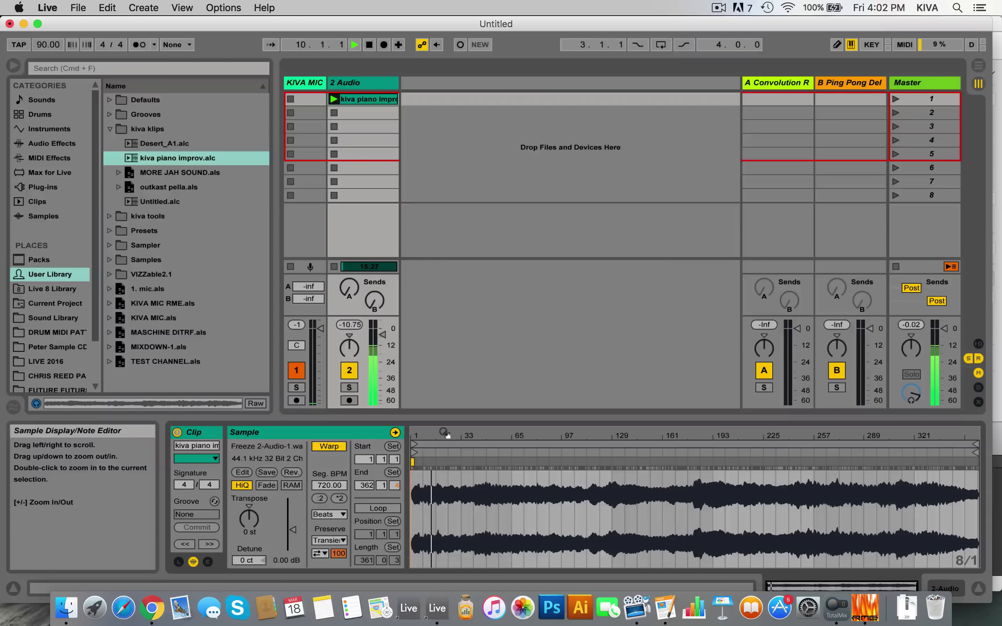
pyautogui.press('space')
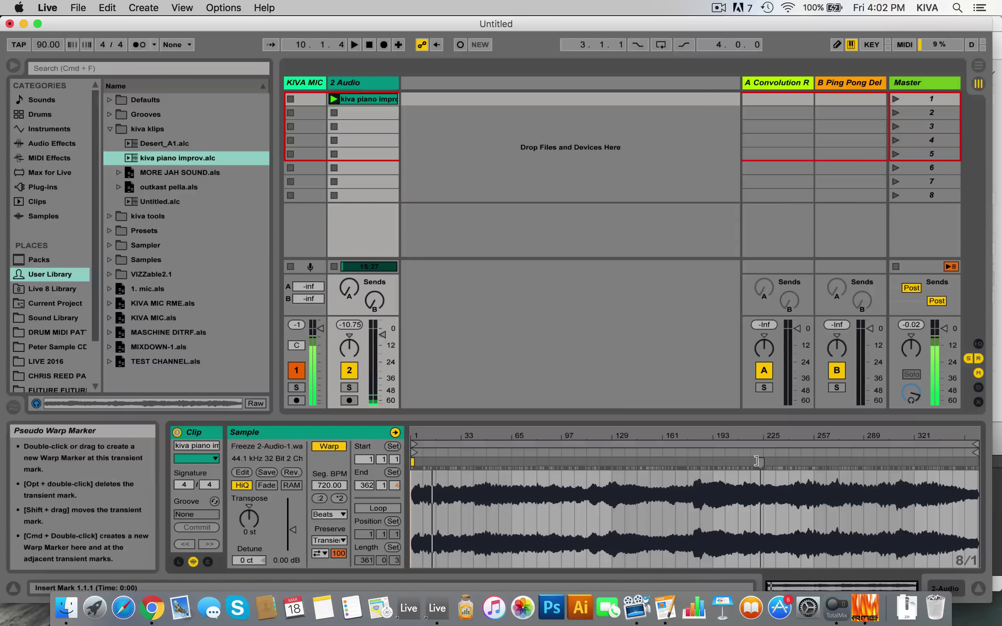
pyautogui.click(830, 453)
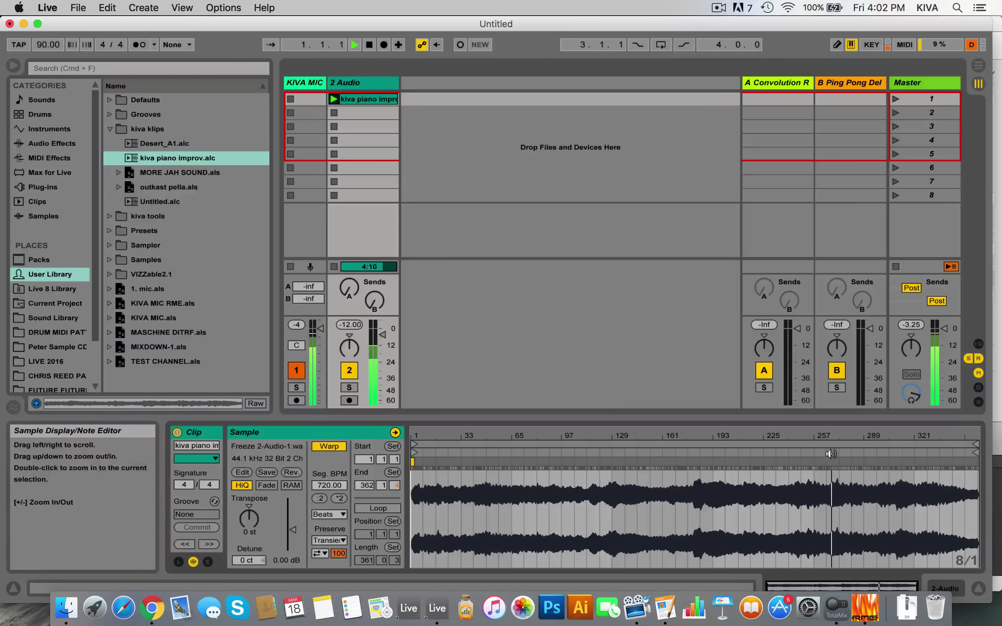
pyautogui.click(870, 453)
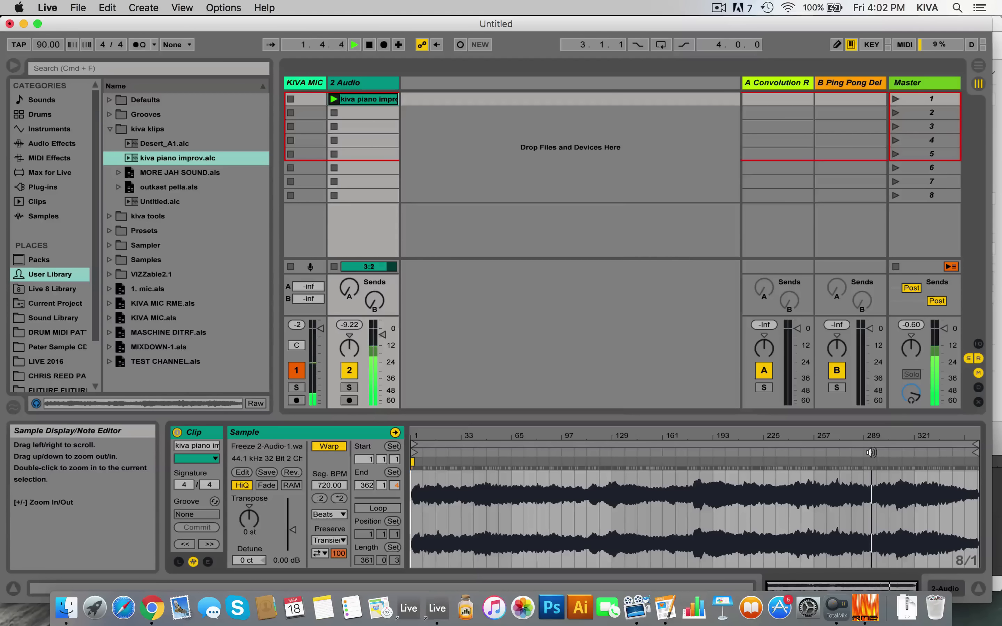
pyautogui.click(756, 452)
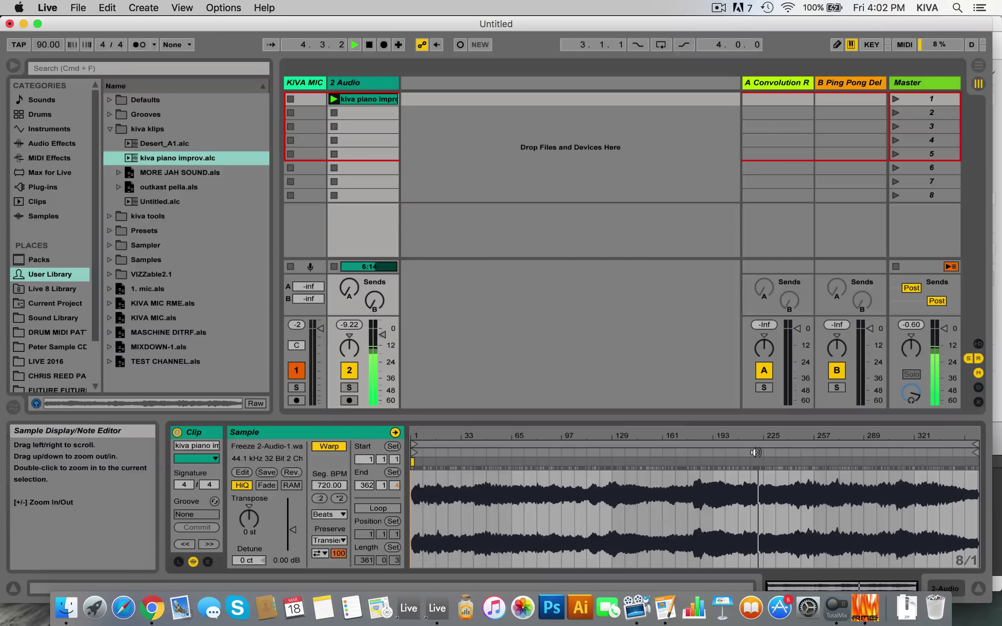
# Raise the 2 Audio track's sends to the convolution reverb and ping pong delay, and set its volume to -7.0 dB
pyautogui.moveTo(349, 289); pyautogui.dragTo(348, 265)
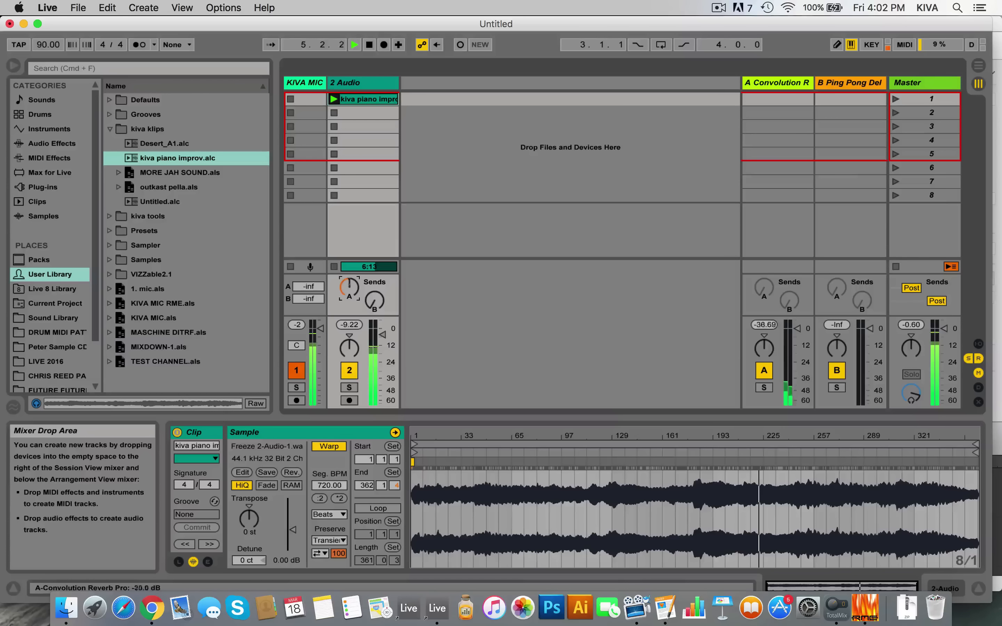
pyautogui.moveTo(375, 300); pyautogui.dragTo(374, 271)
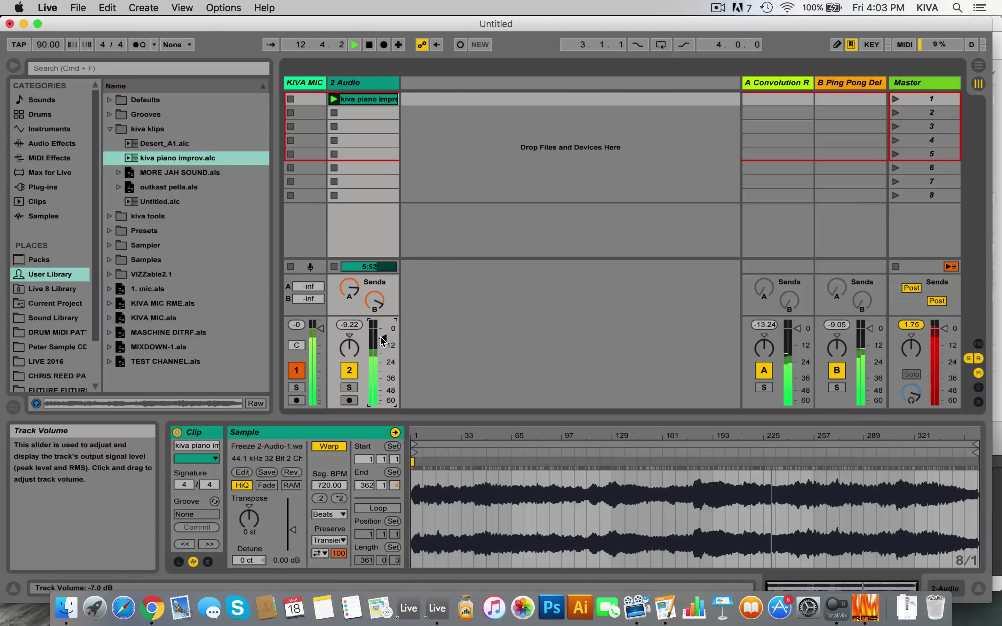
# Insert a new audio track and load 075 Exorcise.rx2 from the Sound Library's Pure Hip Hop drum loops into its second slot
pyautogui.press('super+t')
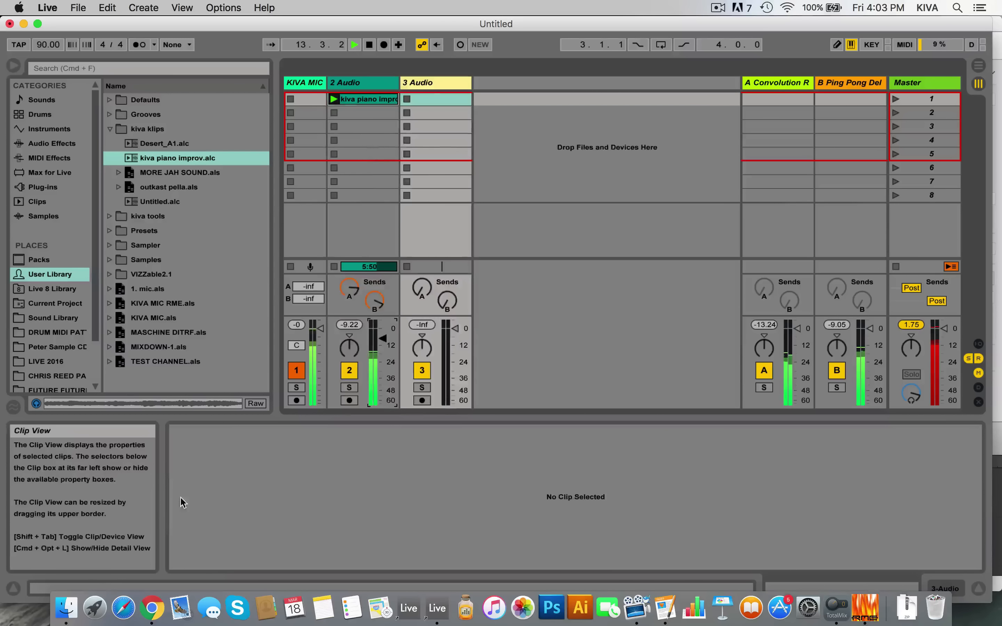
pyautogui.click(47, 318)
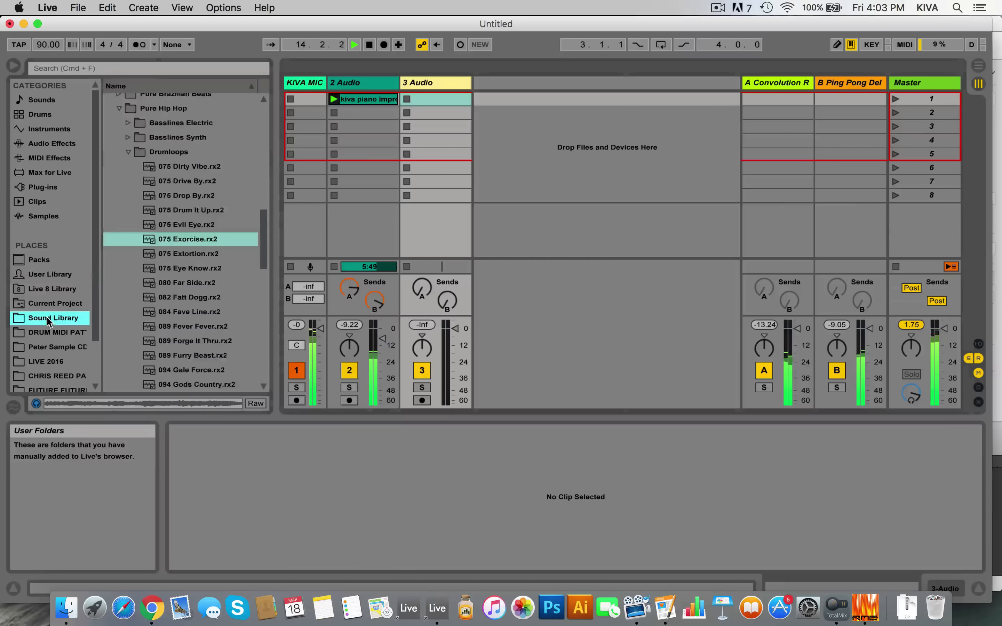
pyautogui.moveTo(157, 241); pyautogui.dragTo(414, 117)
# Launch the 075 Exorcise drum loop and lower its track volume to -3.7 dB
pyautogui.click(407, 113)
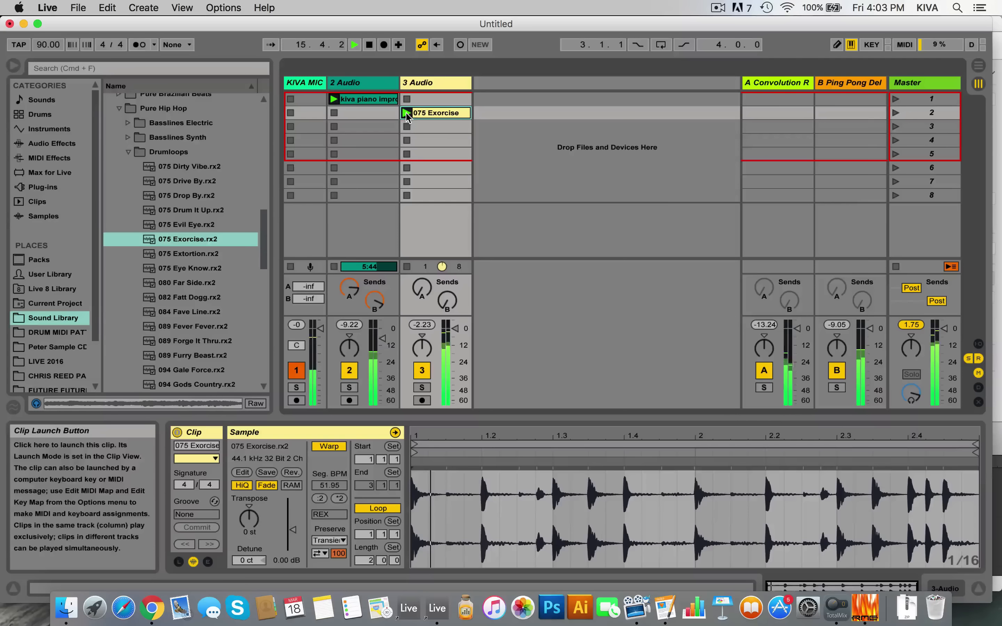
pyautogui.moveTo(453, 332); pyautogui.dragTo(453, 337)
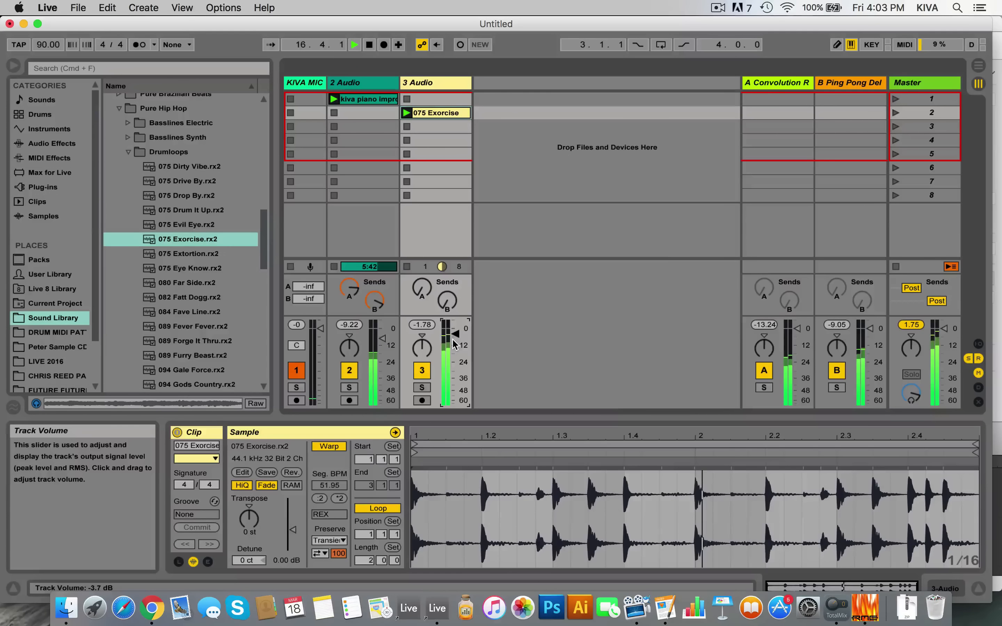
# Audition several points of the piano clip against the drum loop and stop playback
pyautogui.click(351, 100)
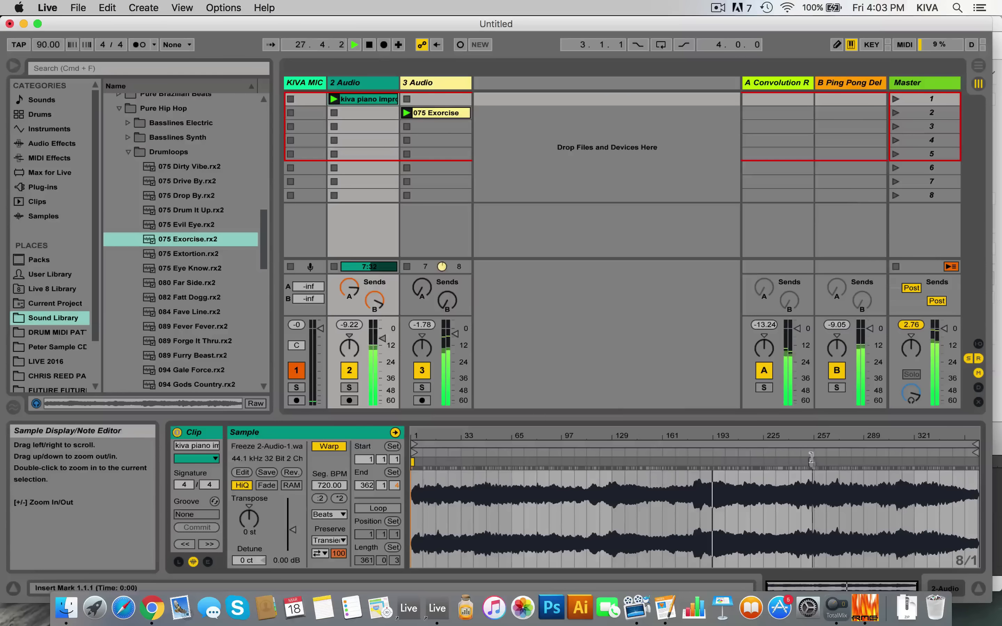
pyautogui.click(655, 454)
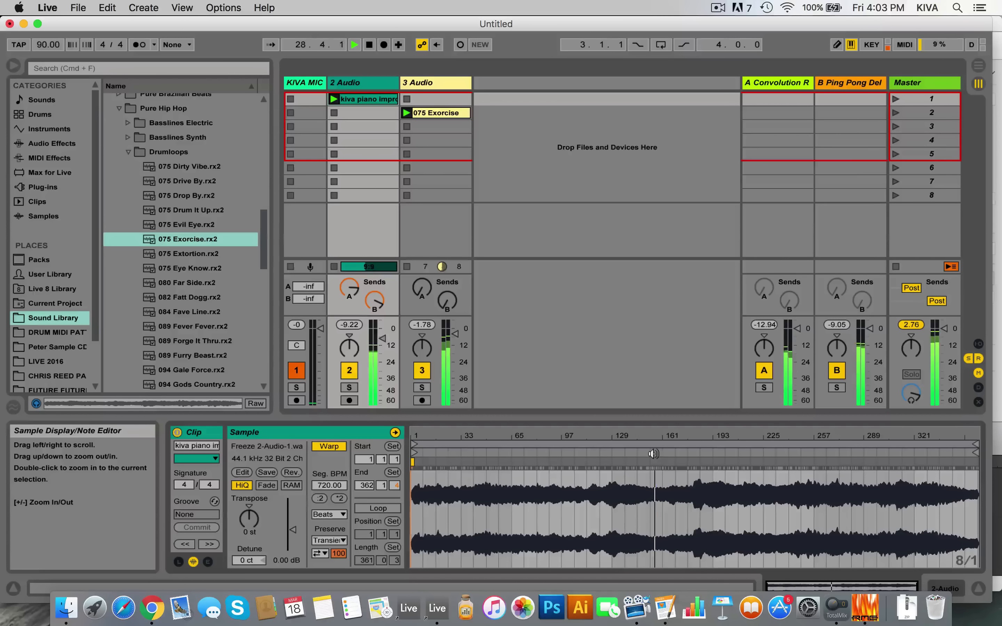
pyautogui.click(504, 452)
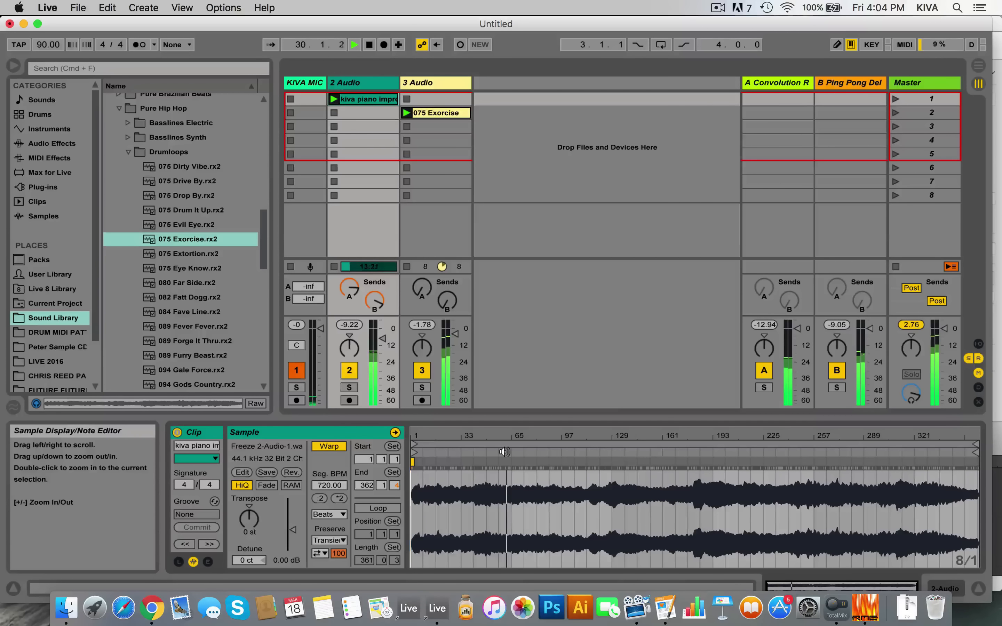
pyautogui.click(644, 452)
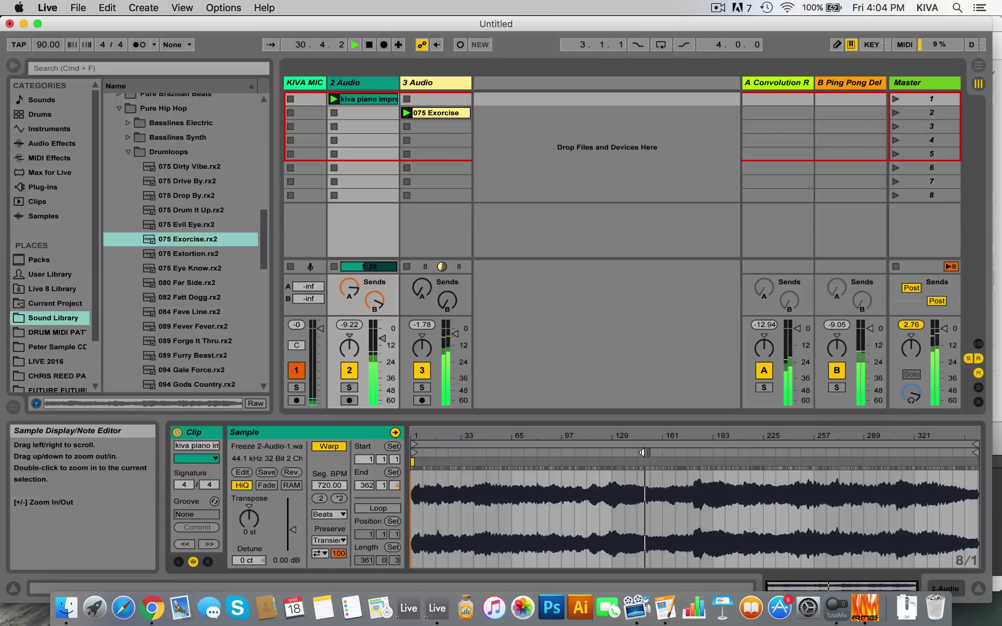
pyautogui.click(512, 451)
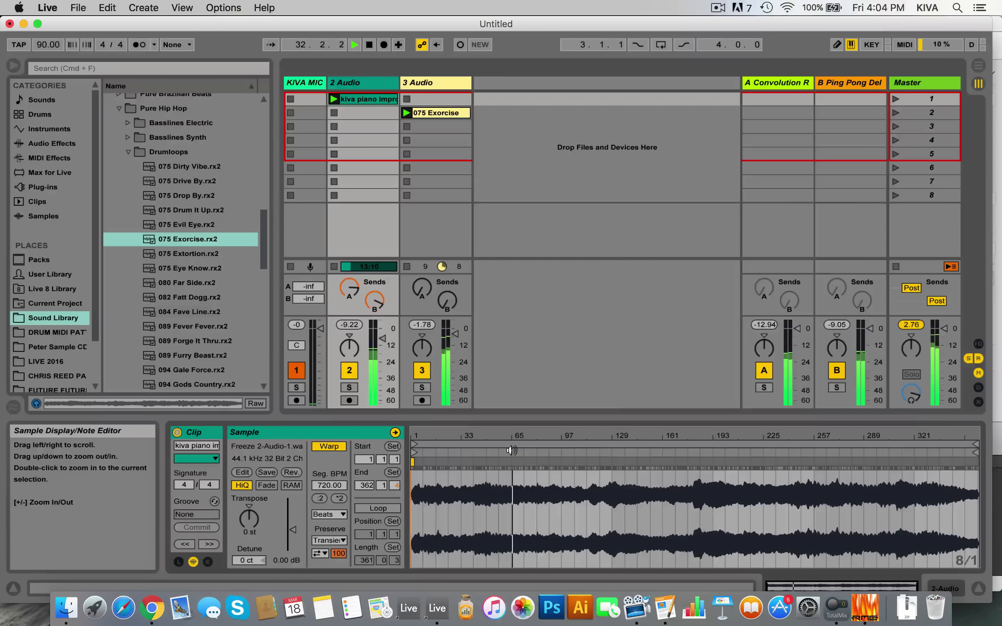
pyautogui.press('space')
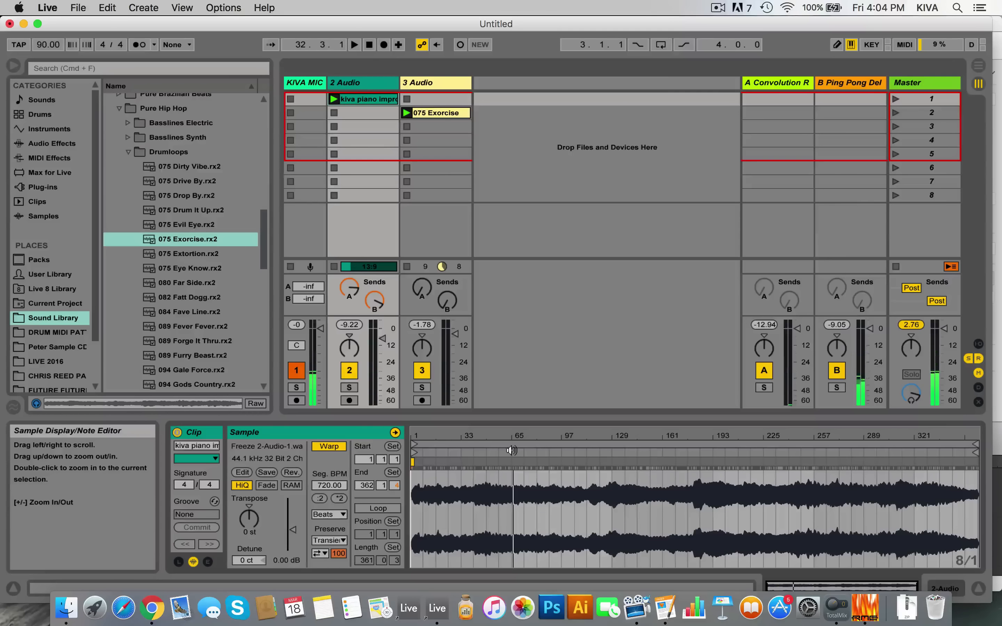